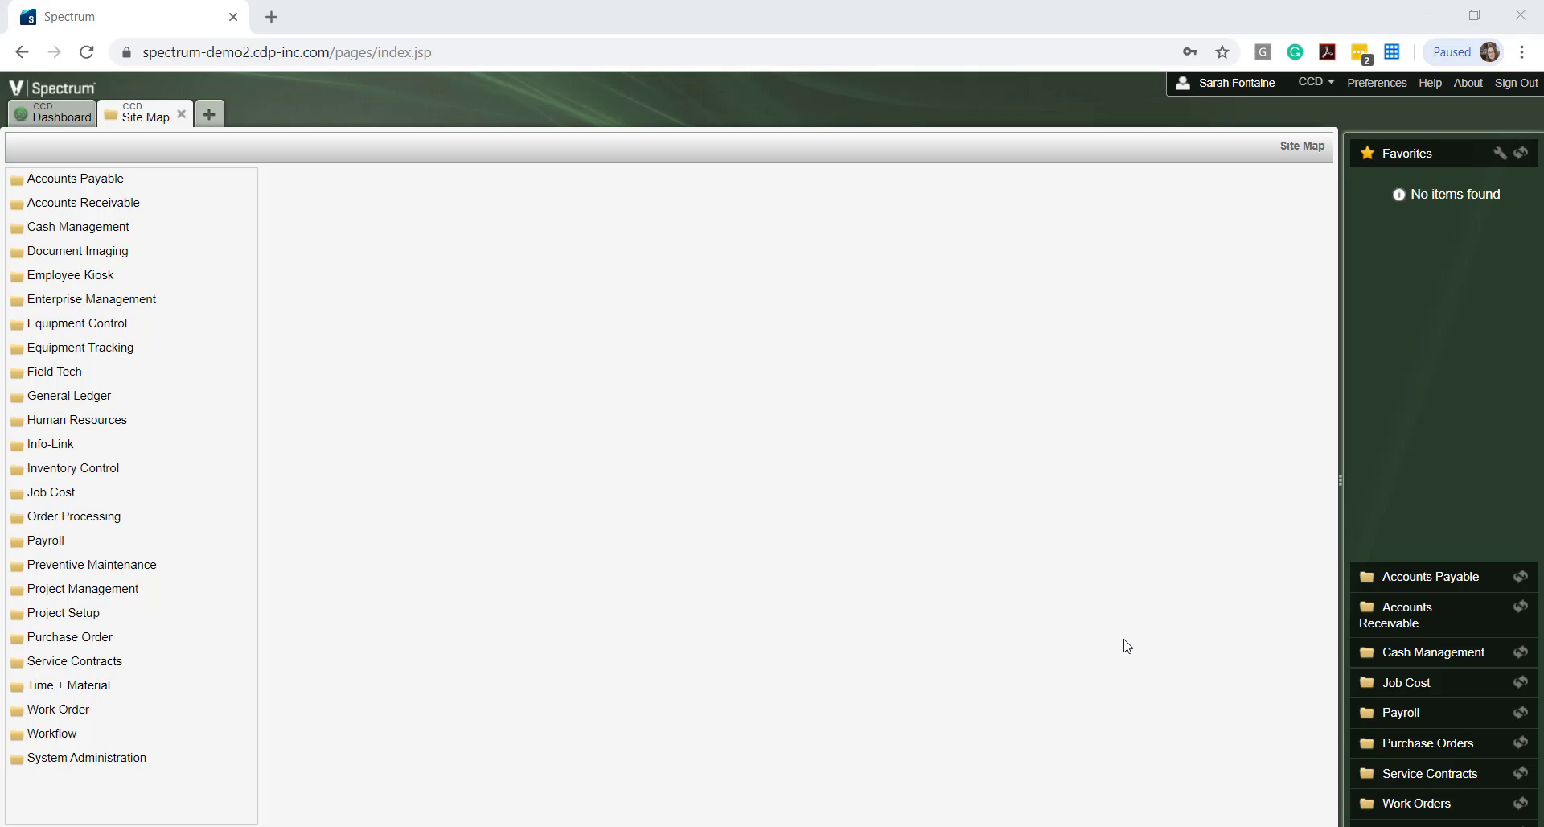
# Step: Open the Purchase Order module's Packing List Log inquiry and load the Howe Electrical Heating Supply purchase order by its number
pyautogui.click(87, 648)
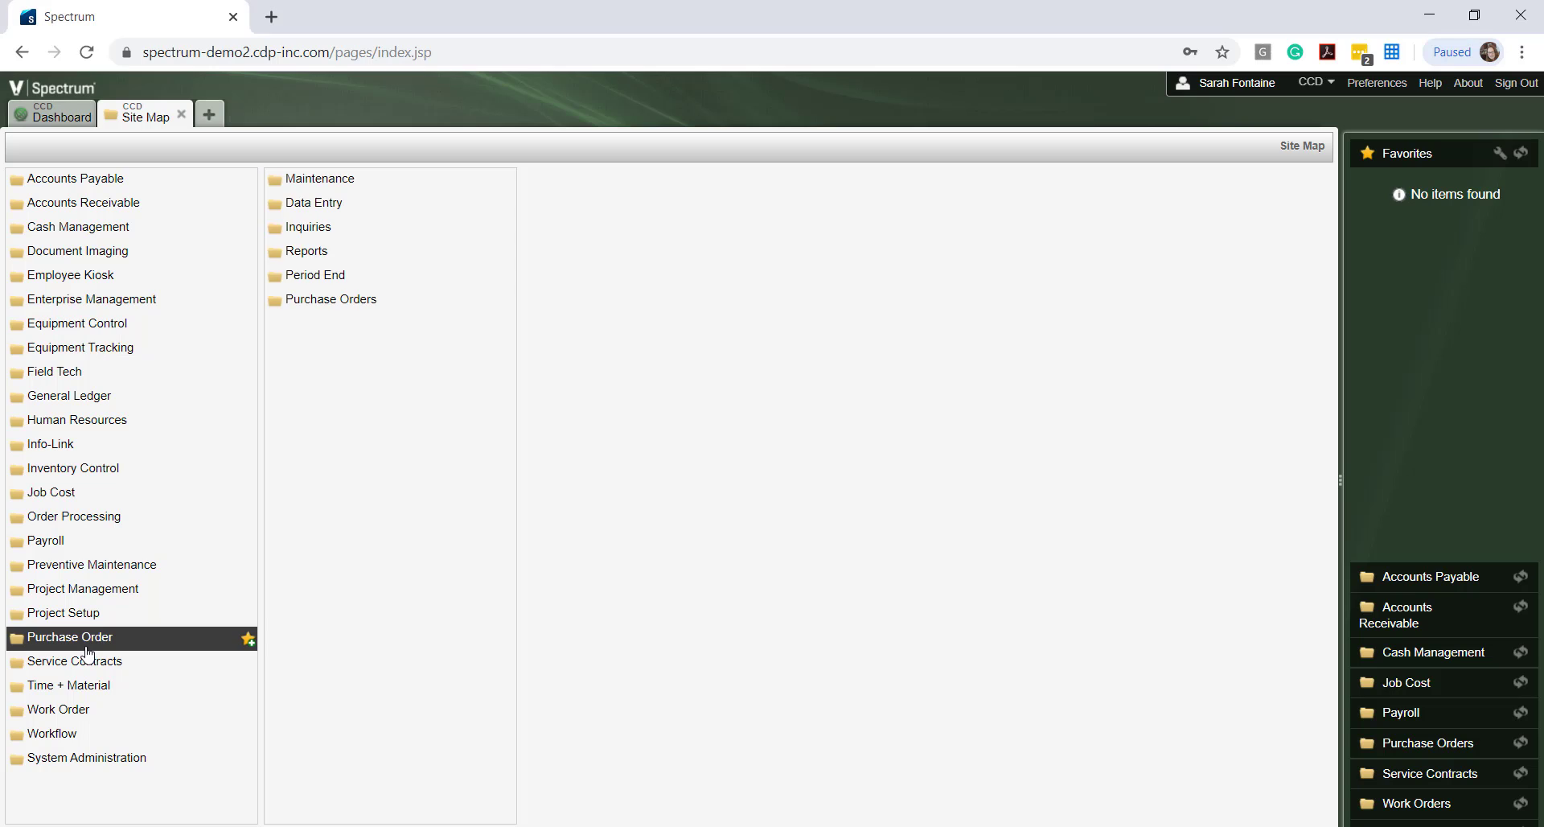
pyautogui.click(329, 236)
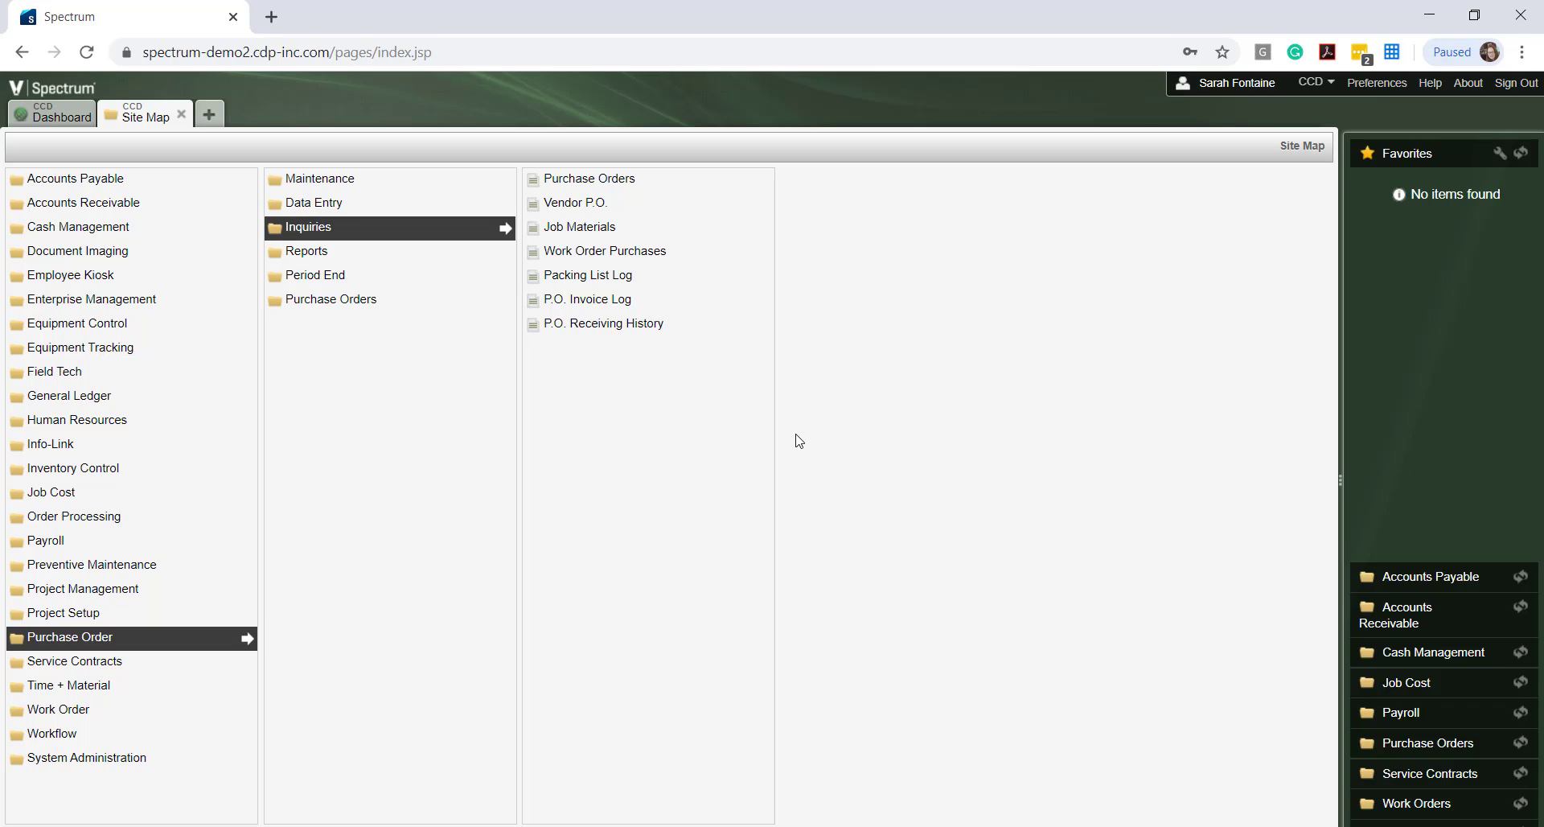
pyautogui.click(609, 287)
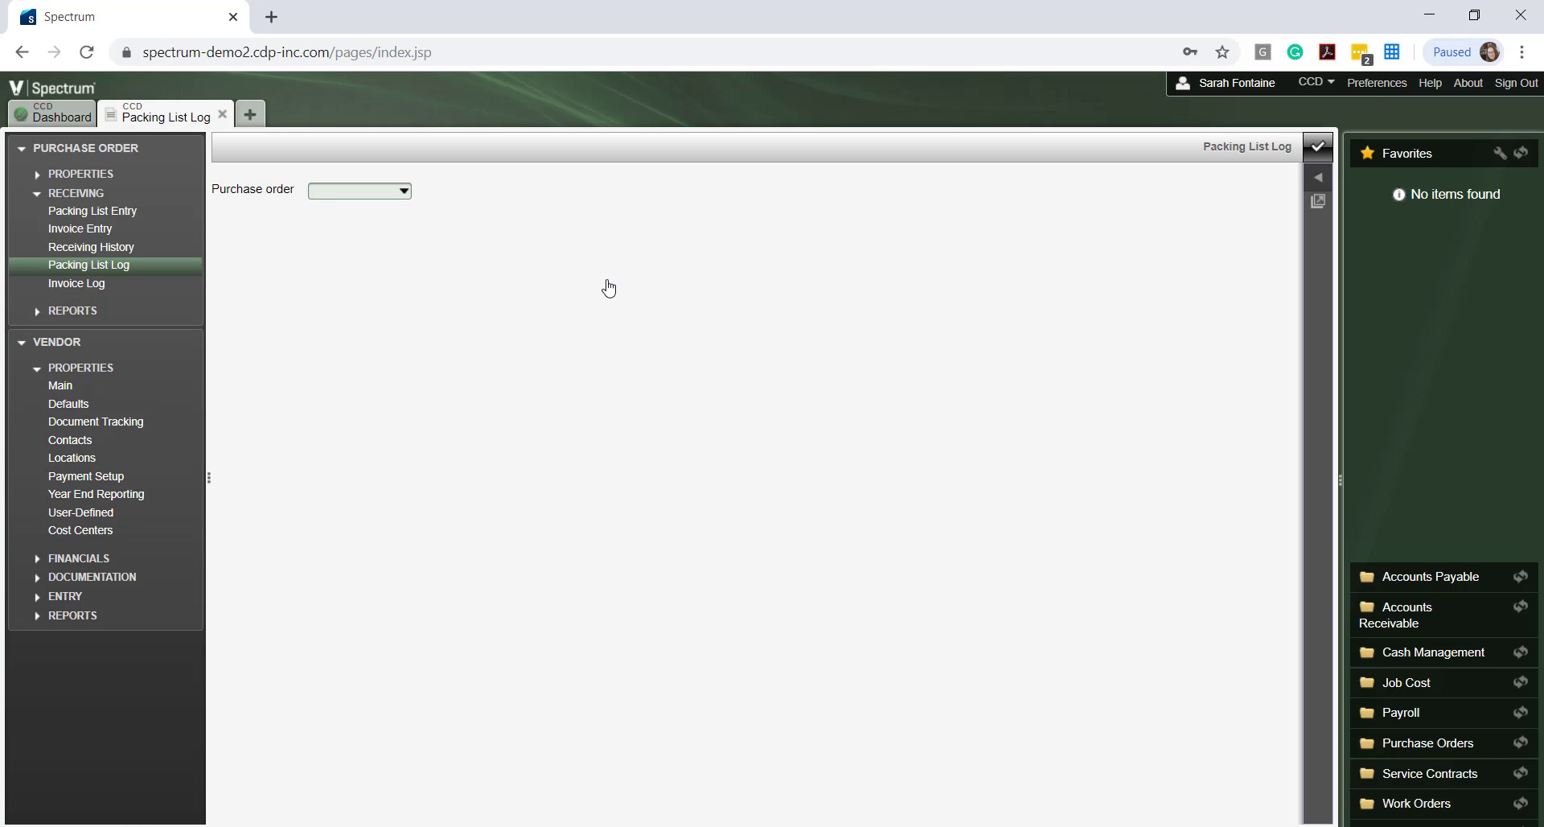
pyautogui.write('1079')
pyautogui.press('Tab')
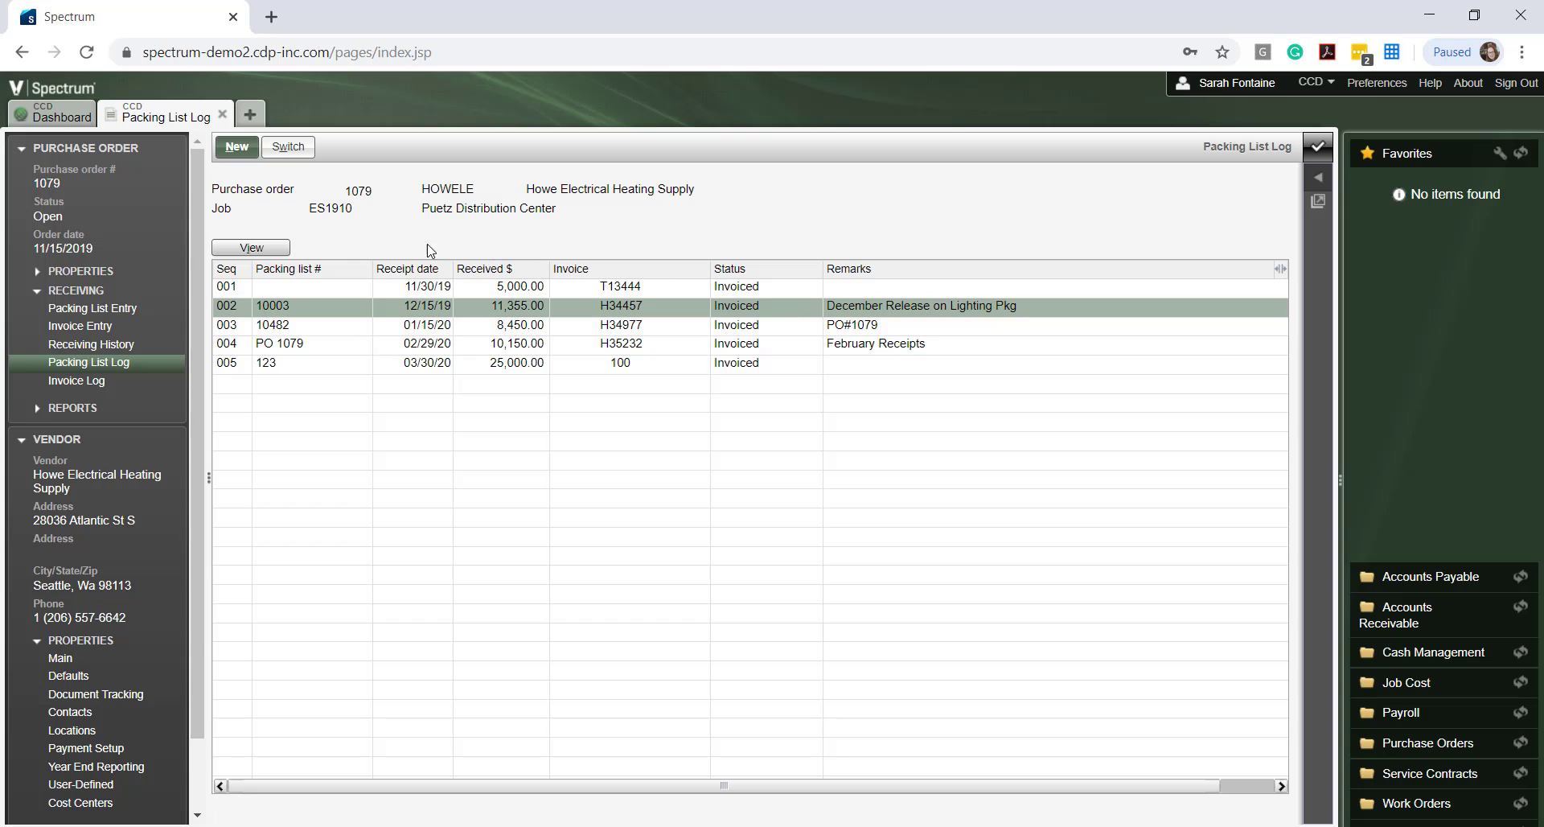
# Step: View the quantities on the sequence 002 packing list for the December lighting release, and close both the entry and the log
pyautogui.click(253, 247)
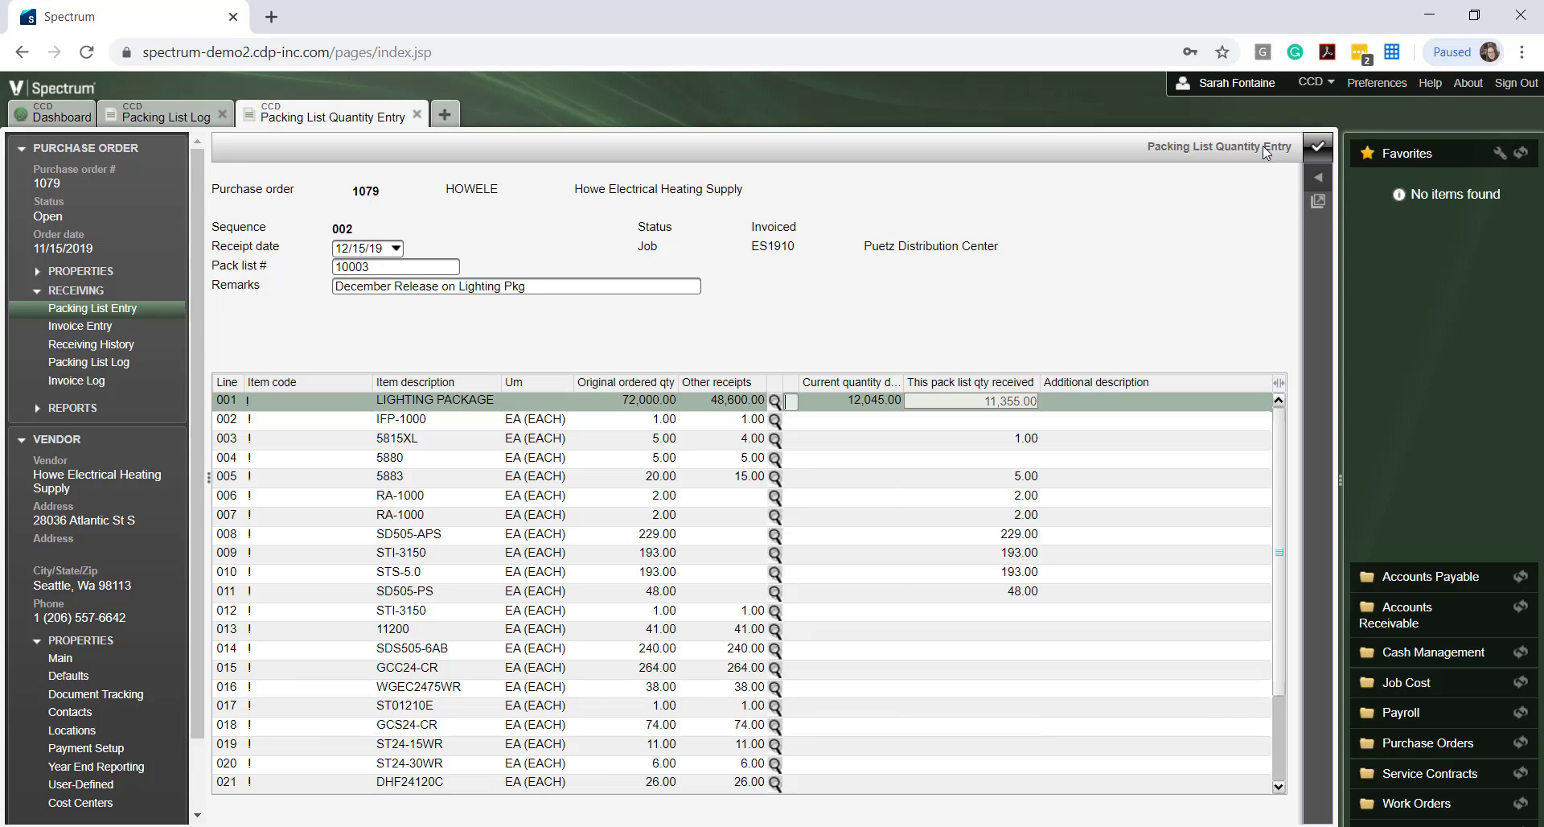
pyautogui.click(1316, 153)
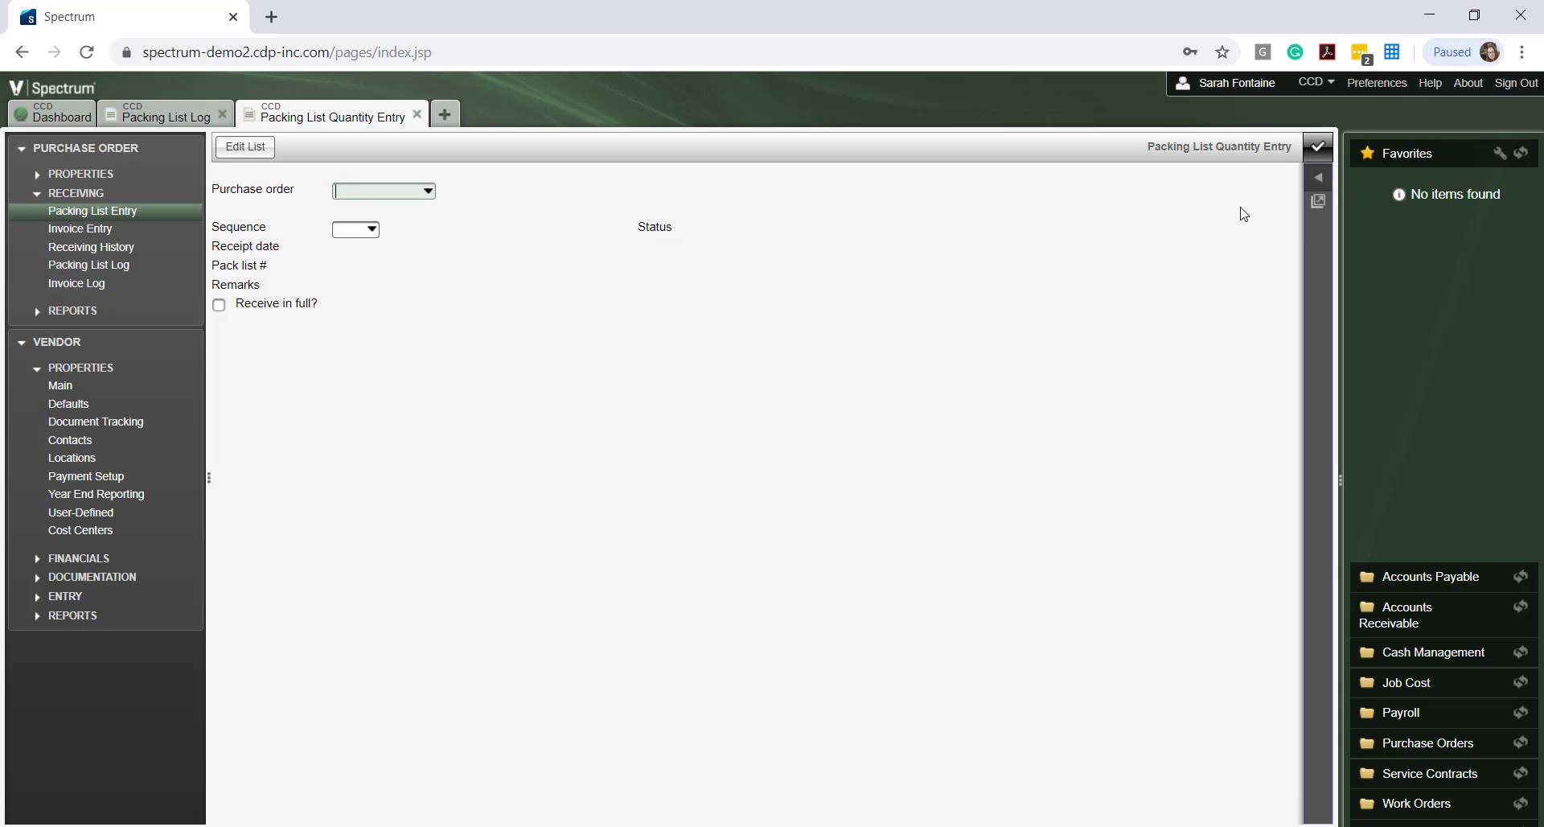
pyautogui.click(1313, 151)
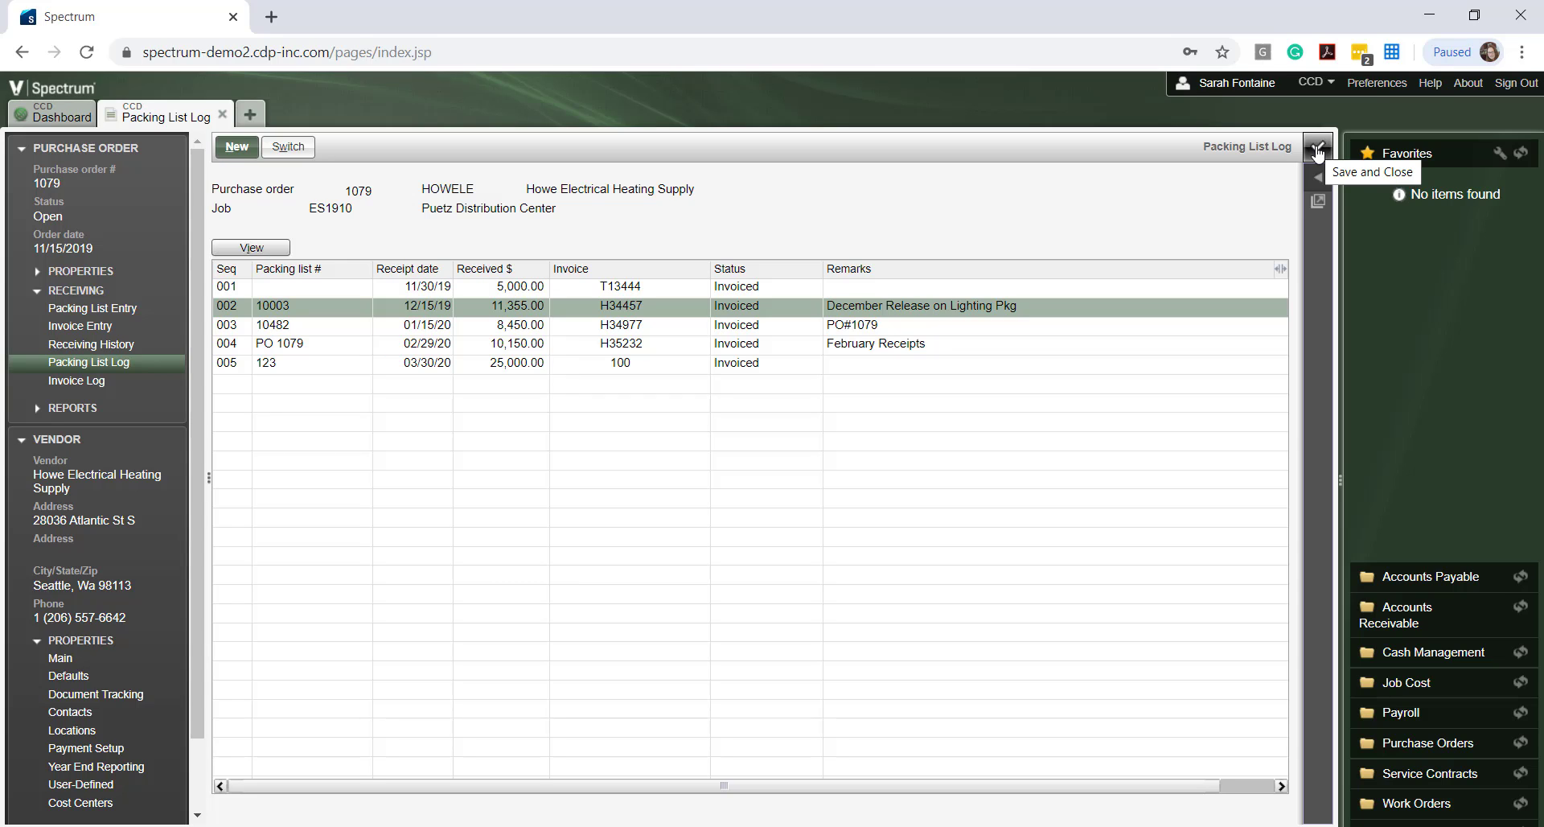
pyautogui.click(1317, 149)
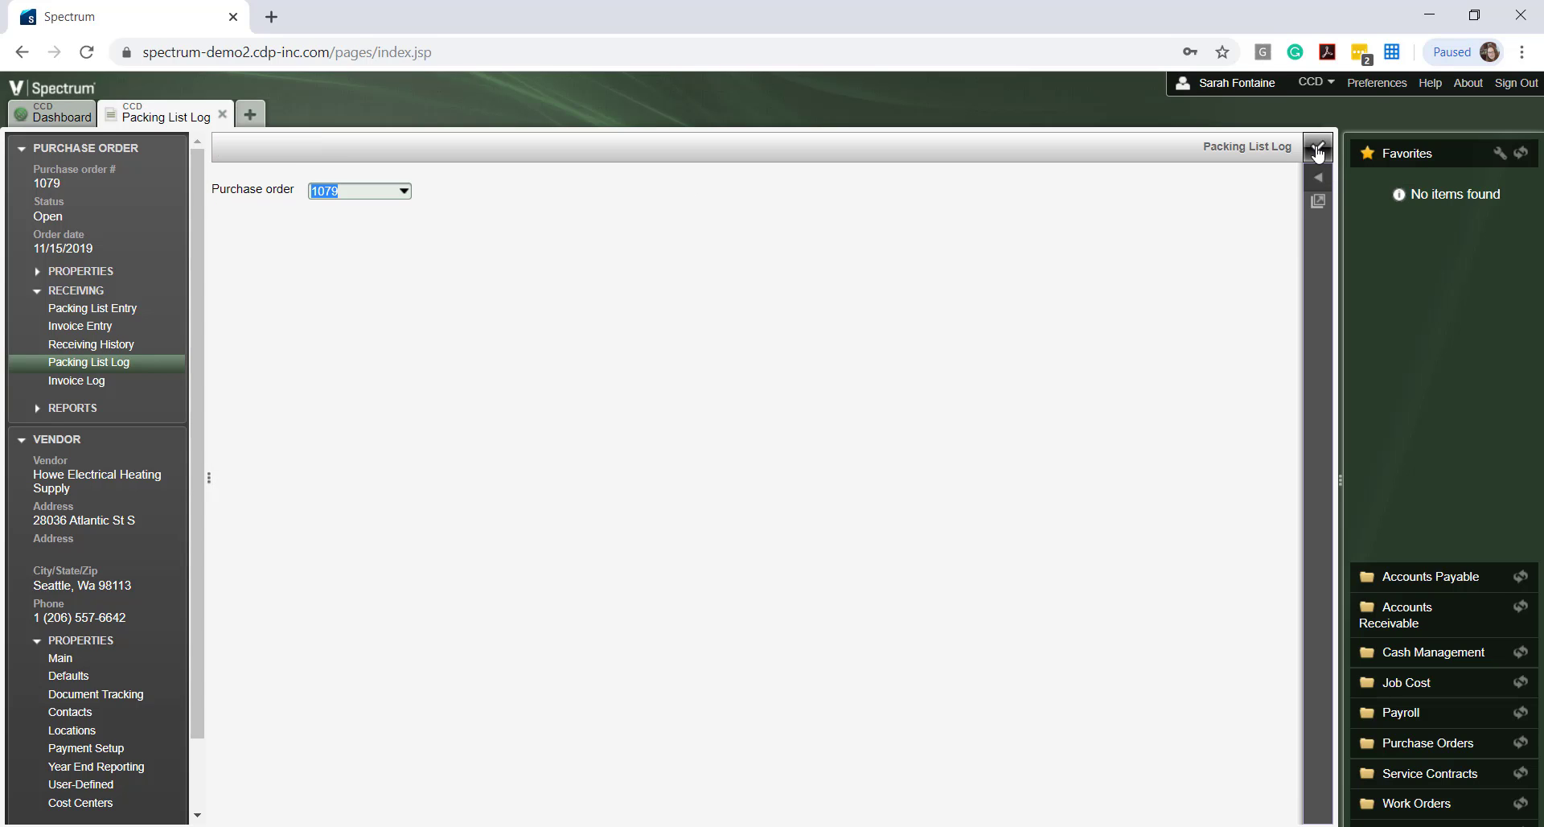
pyautogui.click(1317, 150)
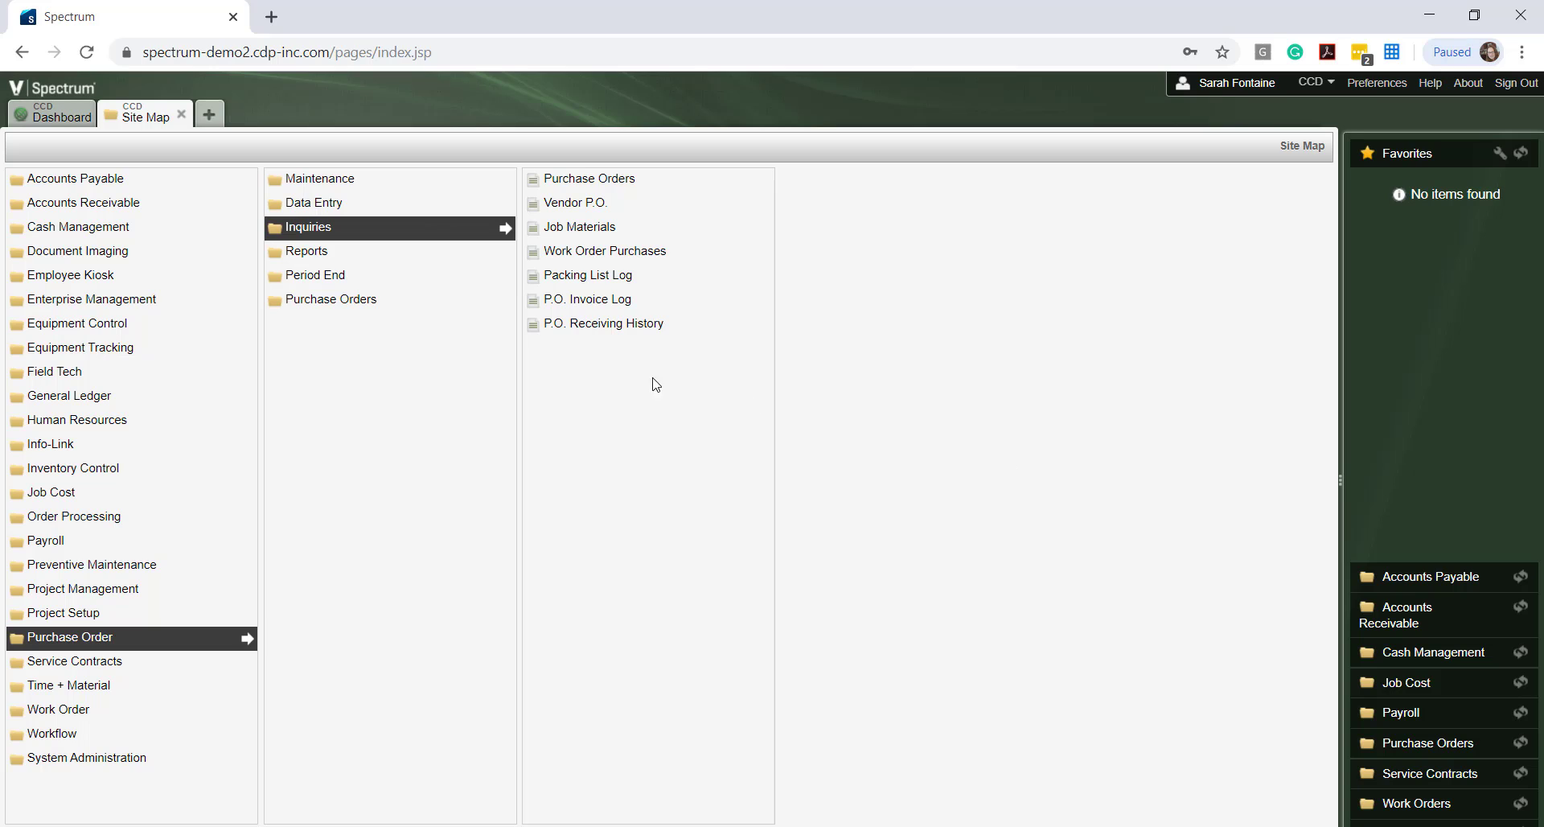
# Step: Look up the same Howe Electrical Heating Supply purchase order in the P.O. Invoice Log inquiry and close the log
pyautogui.click(621, 306)
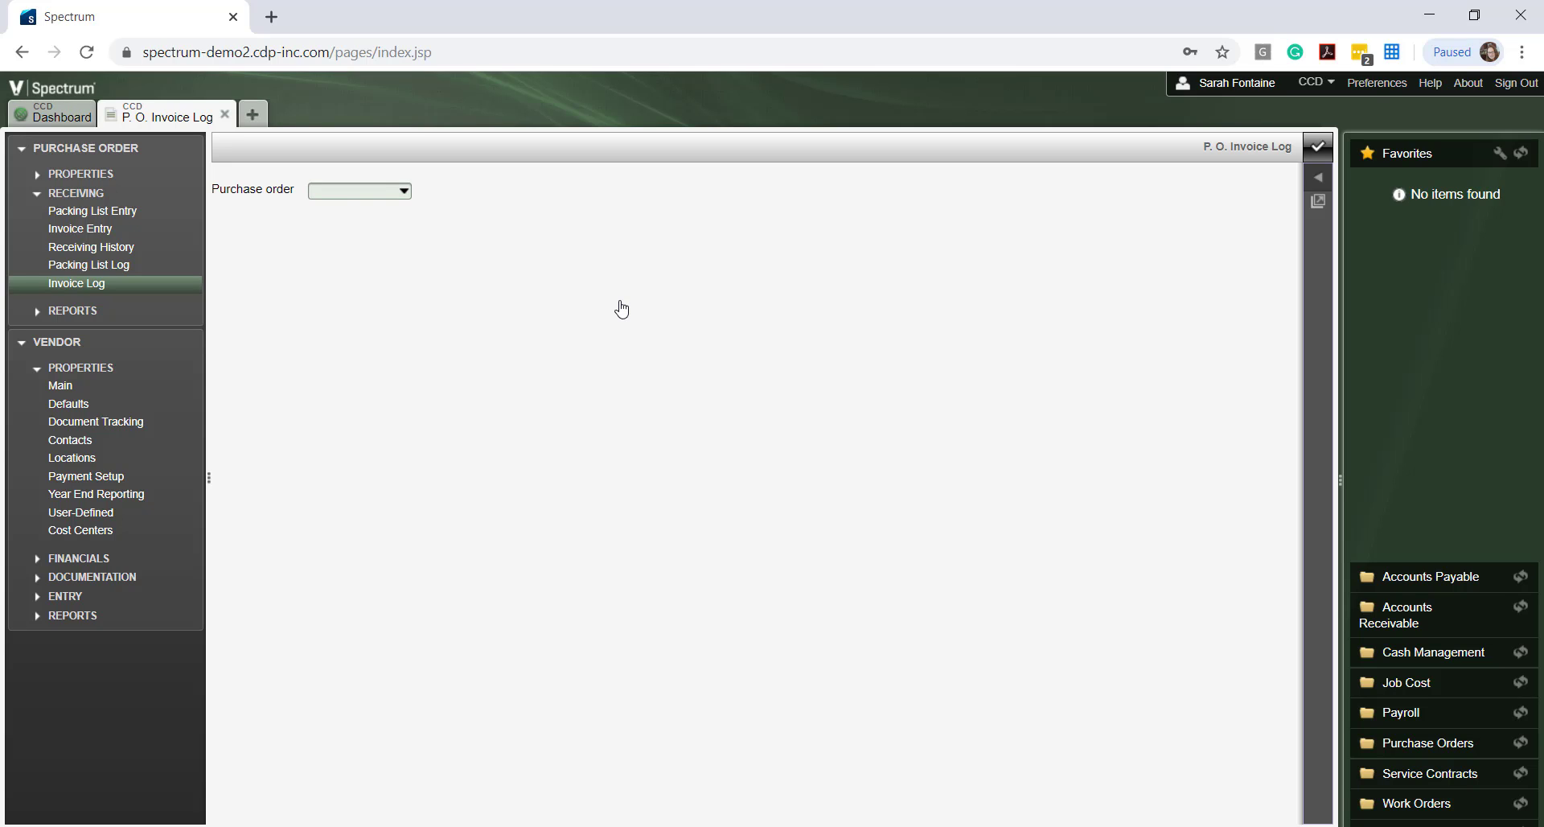
pyautogui.write('1079')
pyautogui.press('Return')
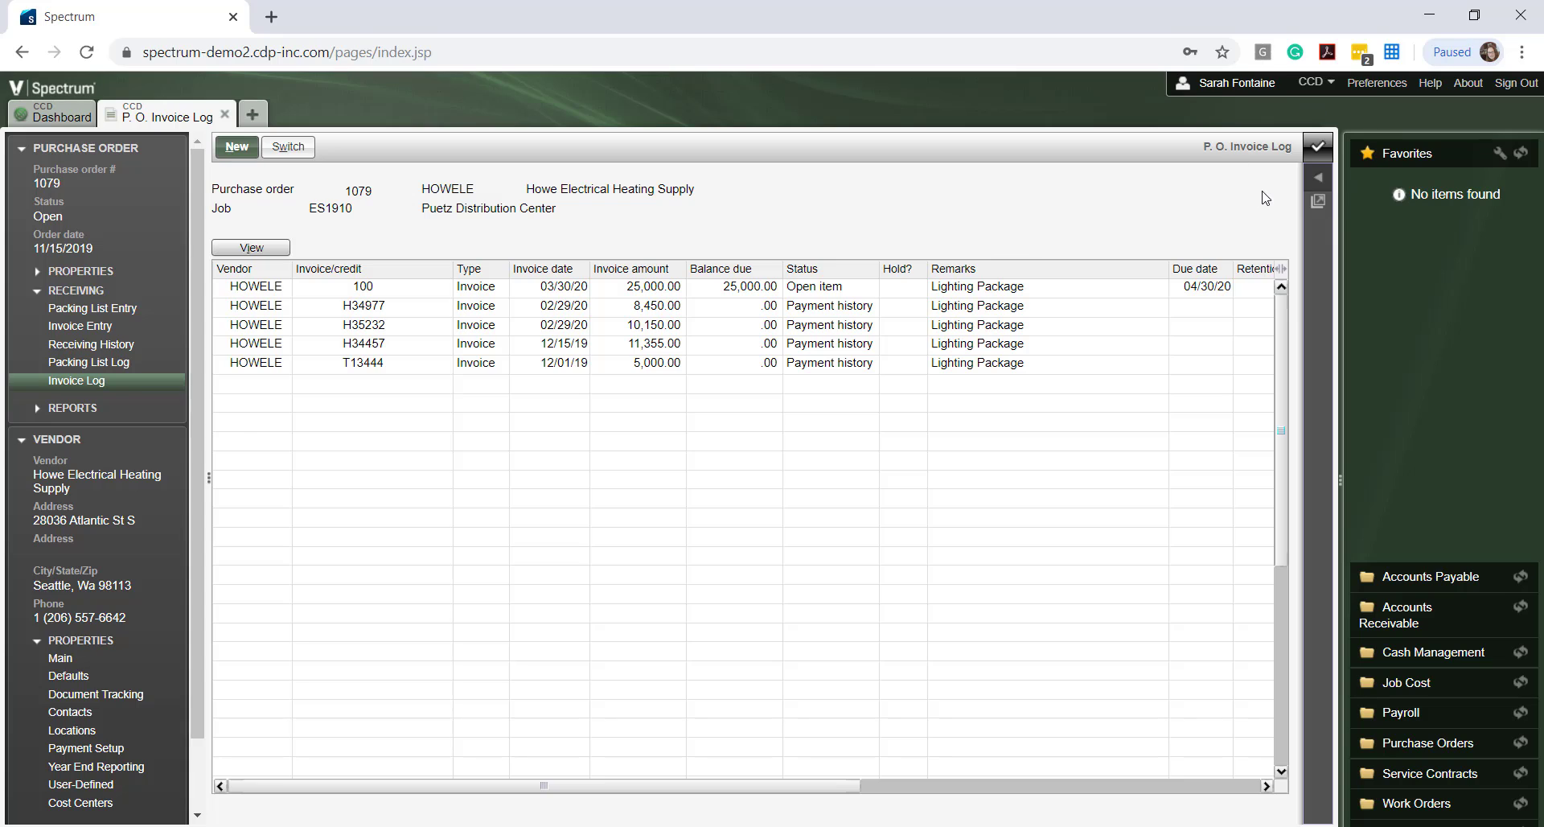
pyautogui.click(1317, 148)
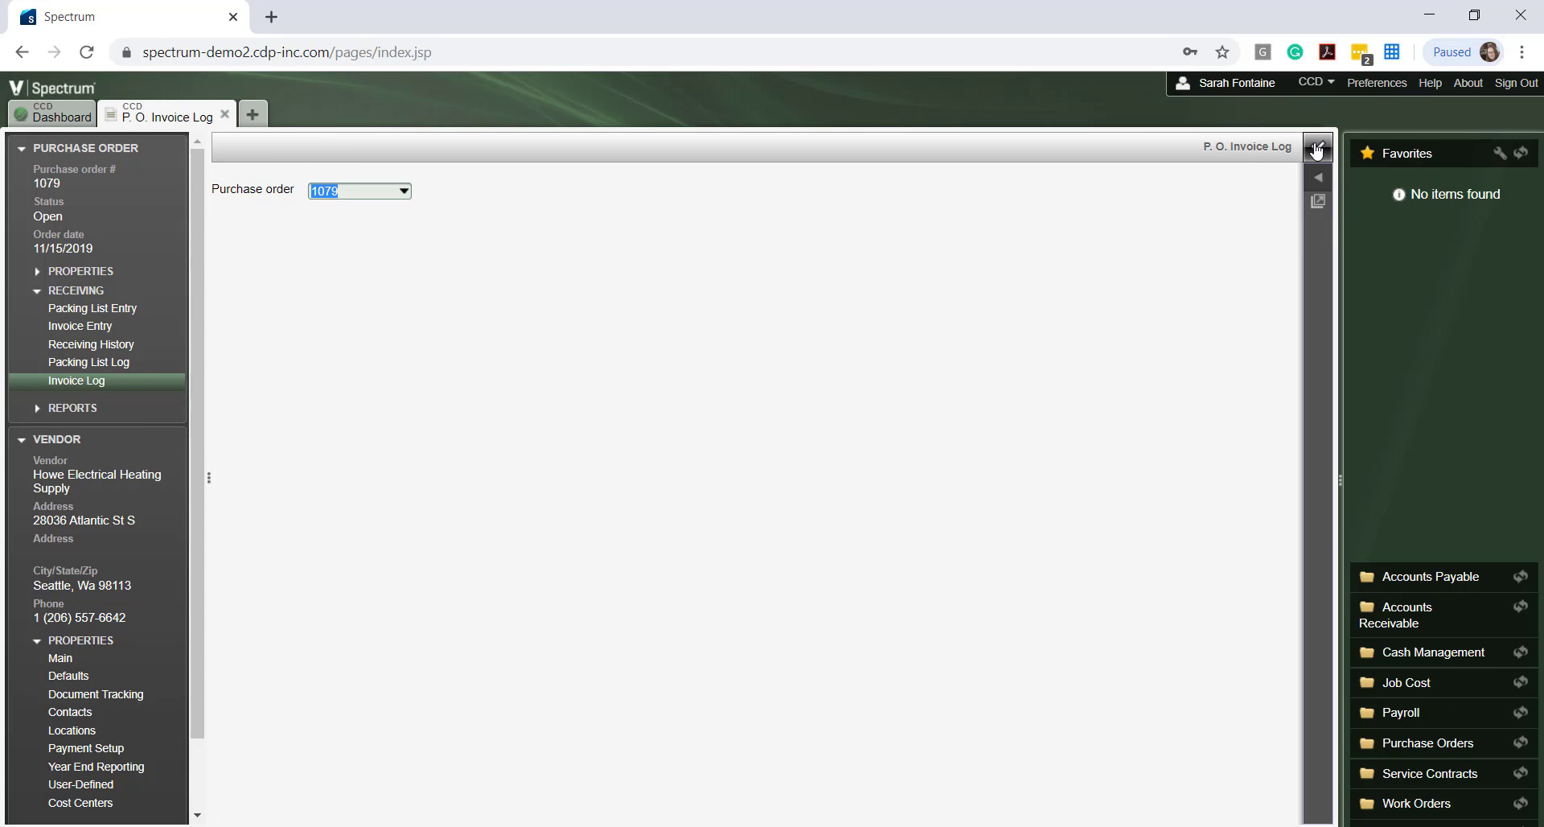
pyautogui.click(1317, 148)
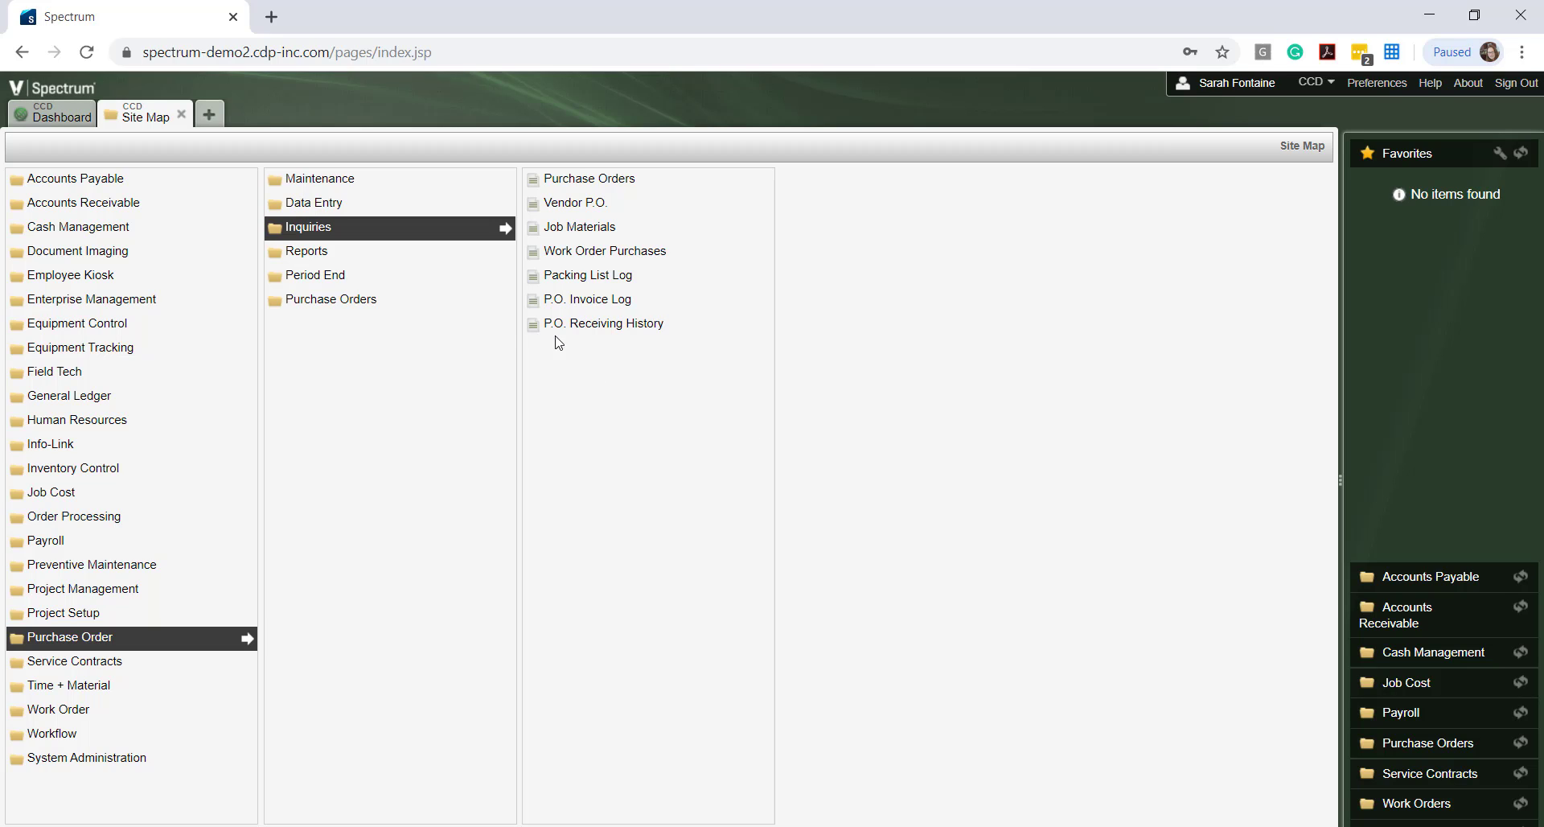
# Step: Look up the same Howe Electrical Heating Supply purchase order in the P.O. Receiving History inquiry and close the inquiry
pyautogui.click(619, 338)
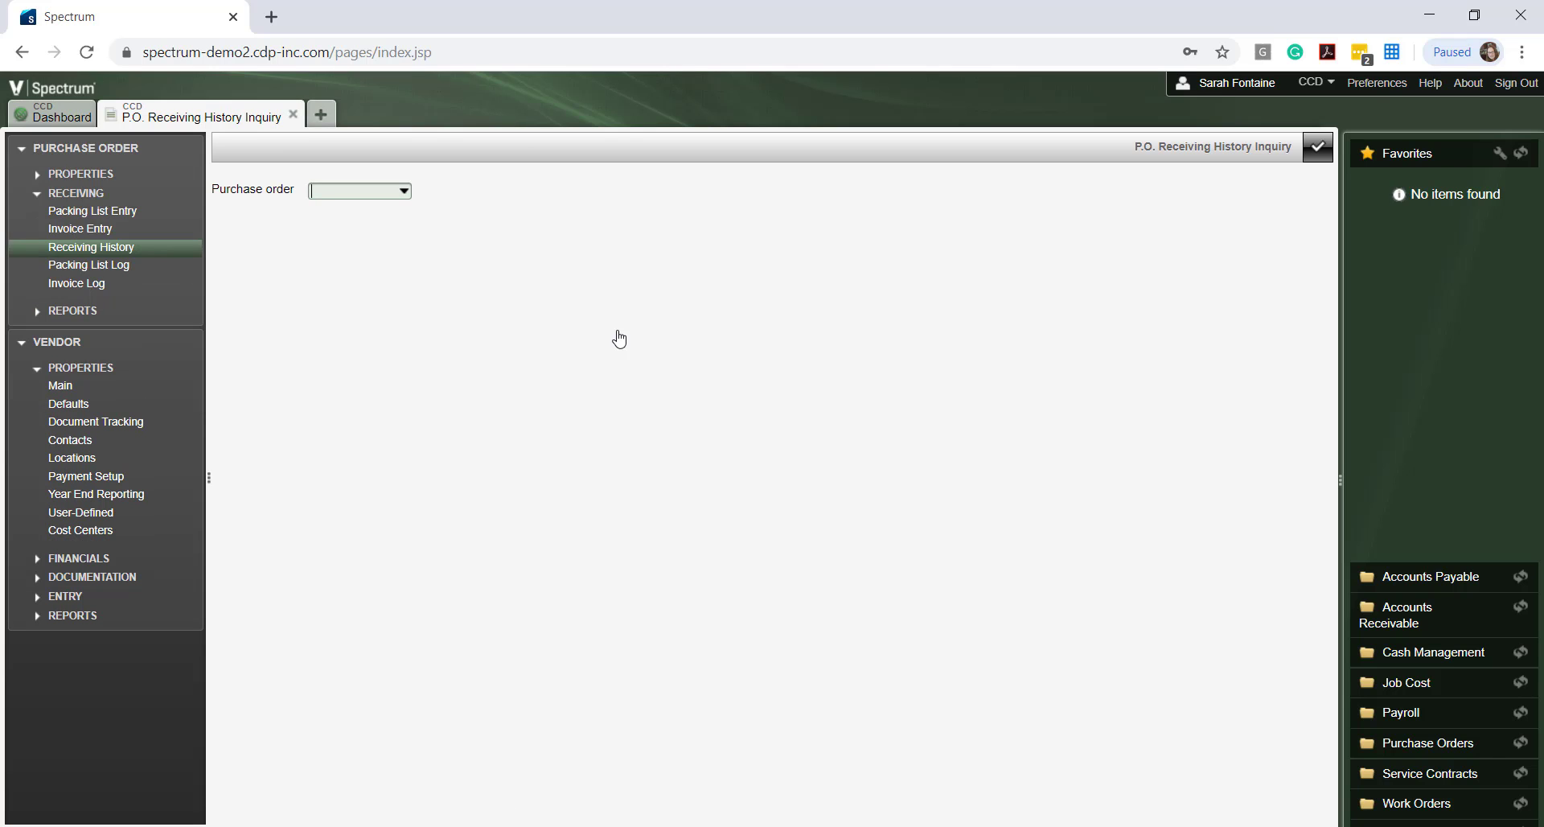
pyautogui.write('1079')
pyautogui.press('Tab')
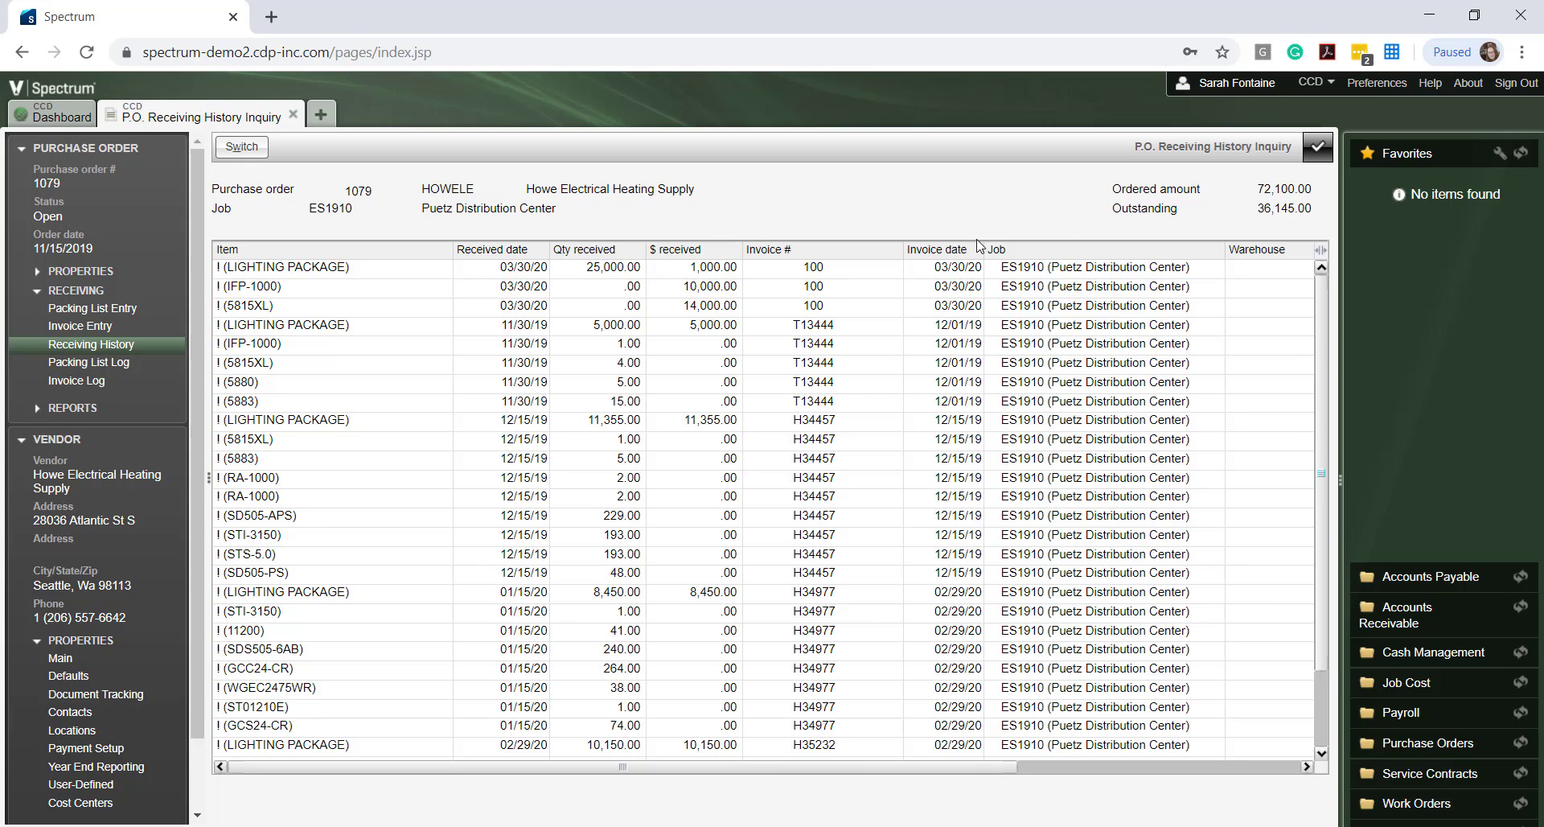
pyautogui.click(1318, 148)
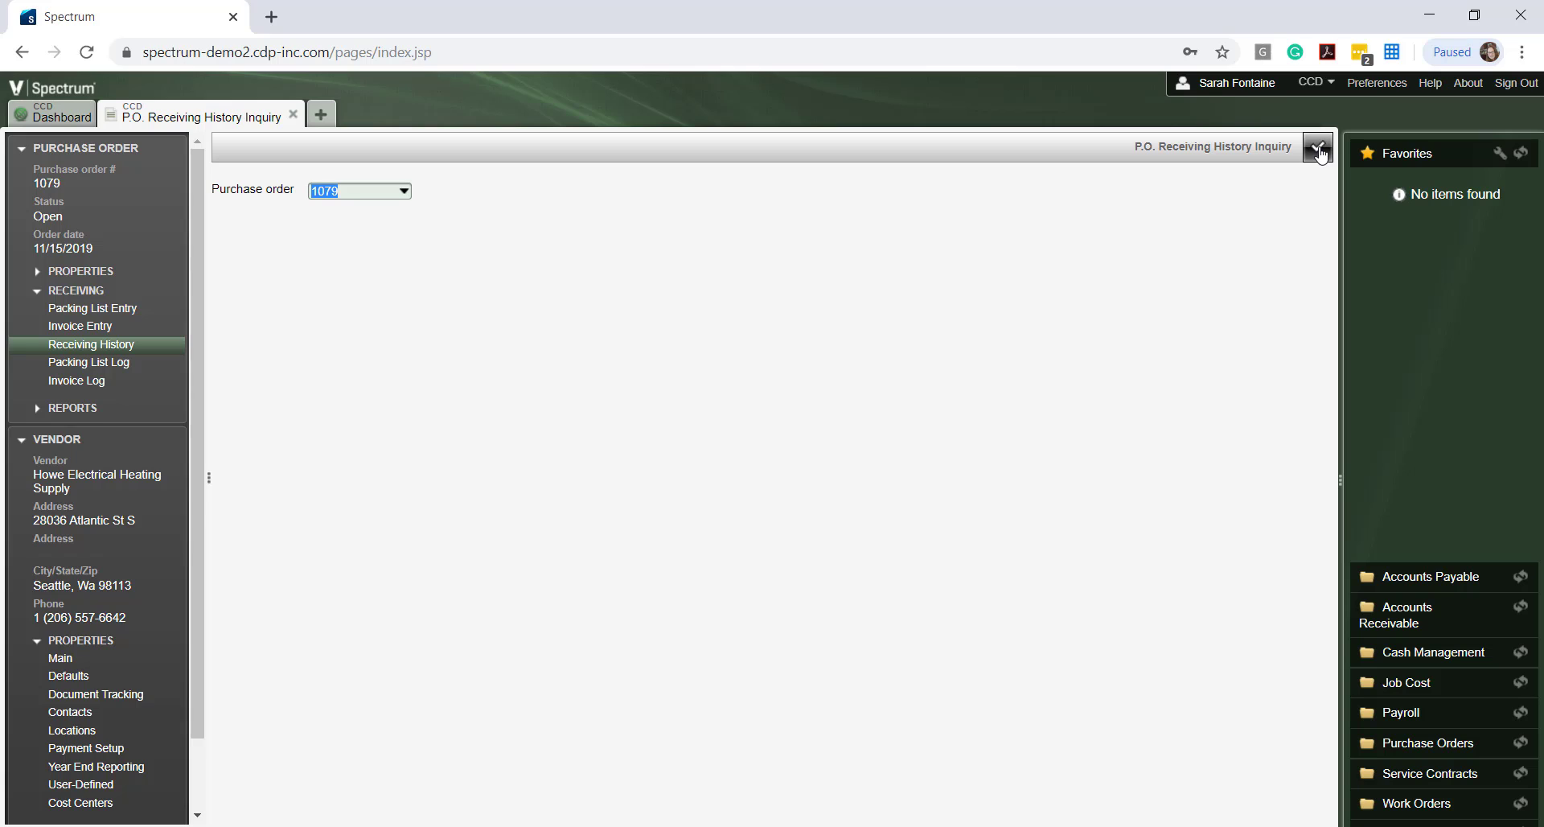
pyautogui.click(1317, 148)
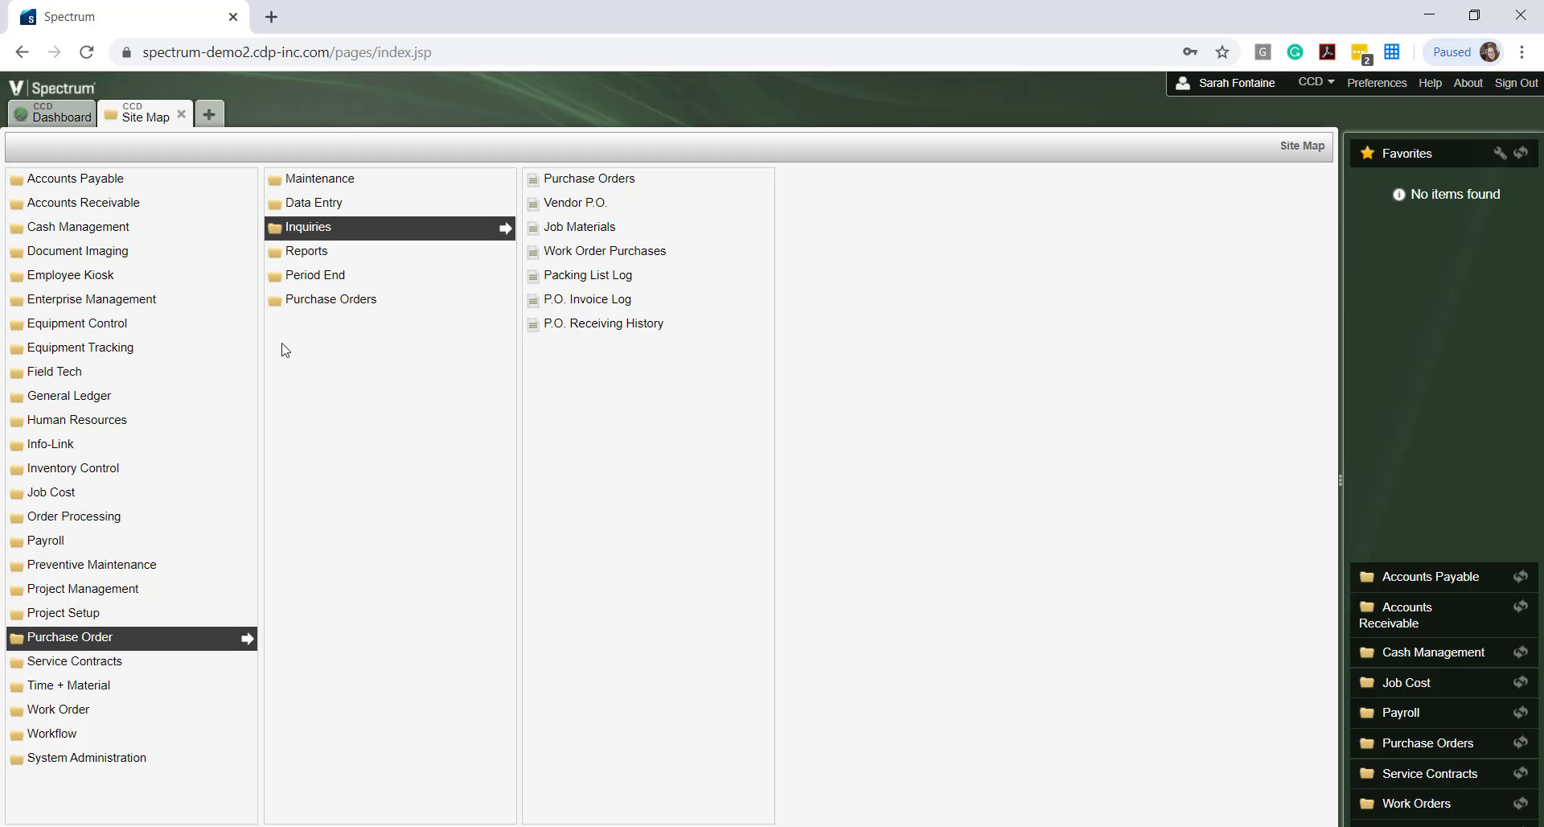
# Step: Preview the P.O. Status report from the Purchase Order reports with the job selection set to ES1910
pyautogui.click(324, 254)
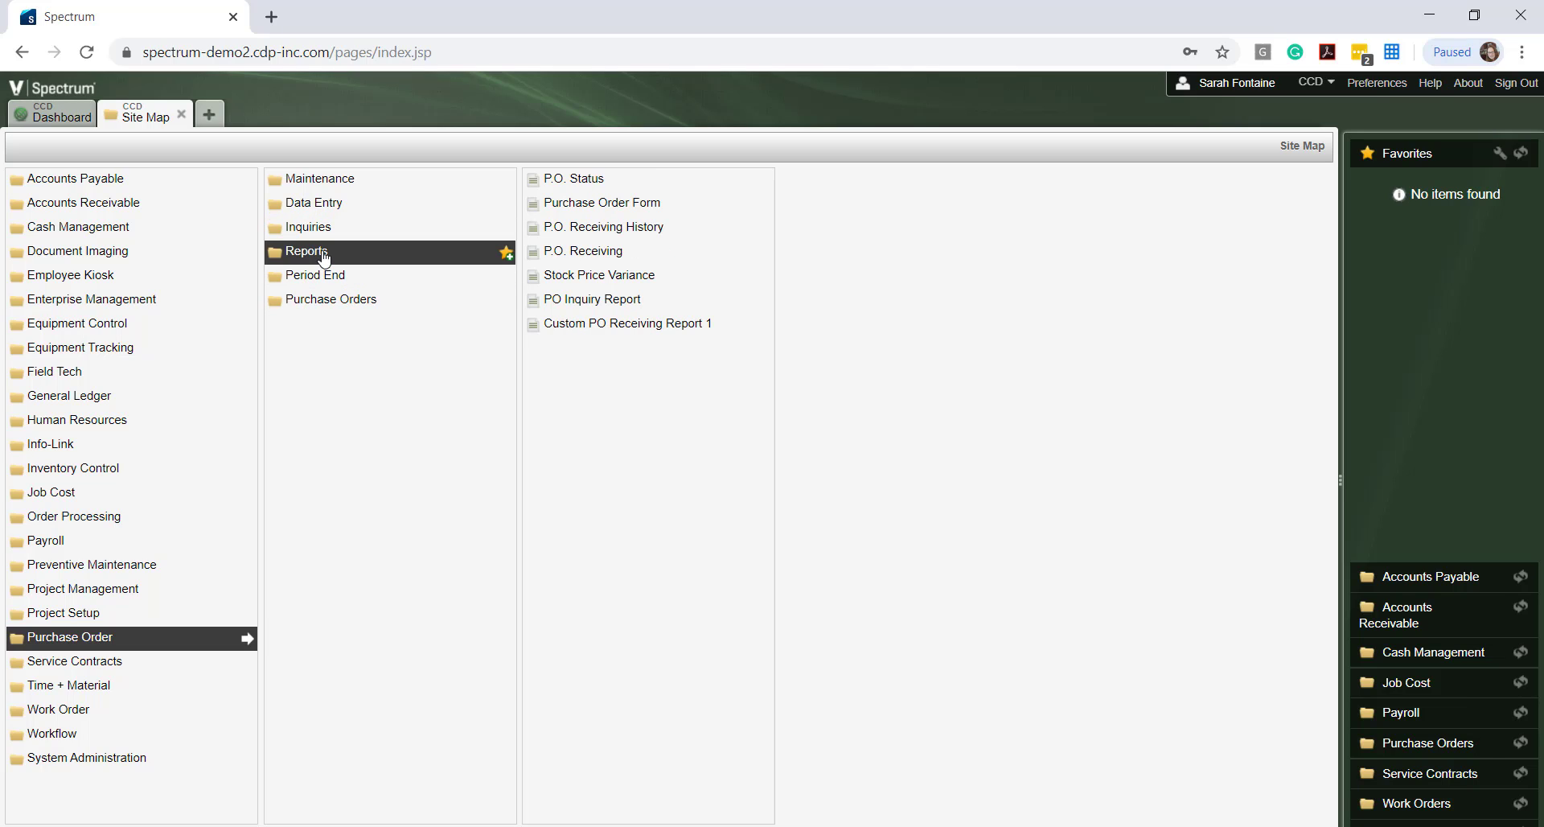
pyautogui.click(570, 180)
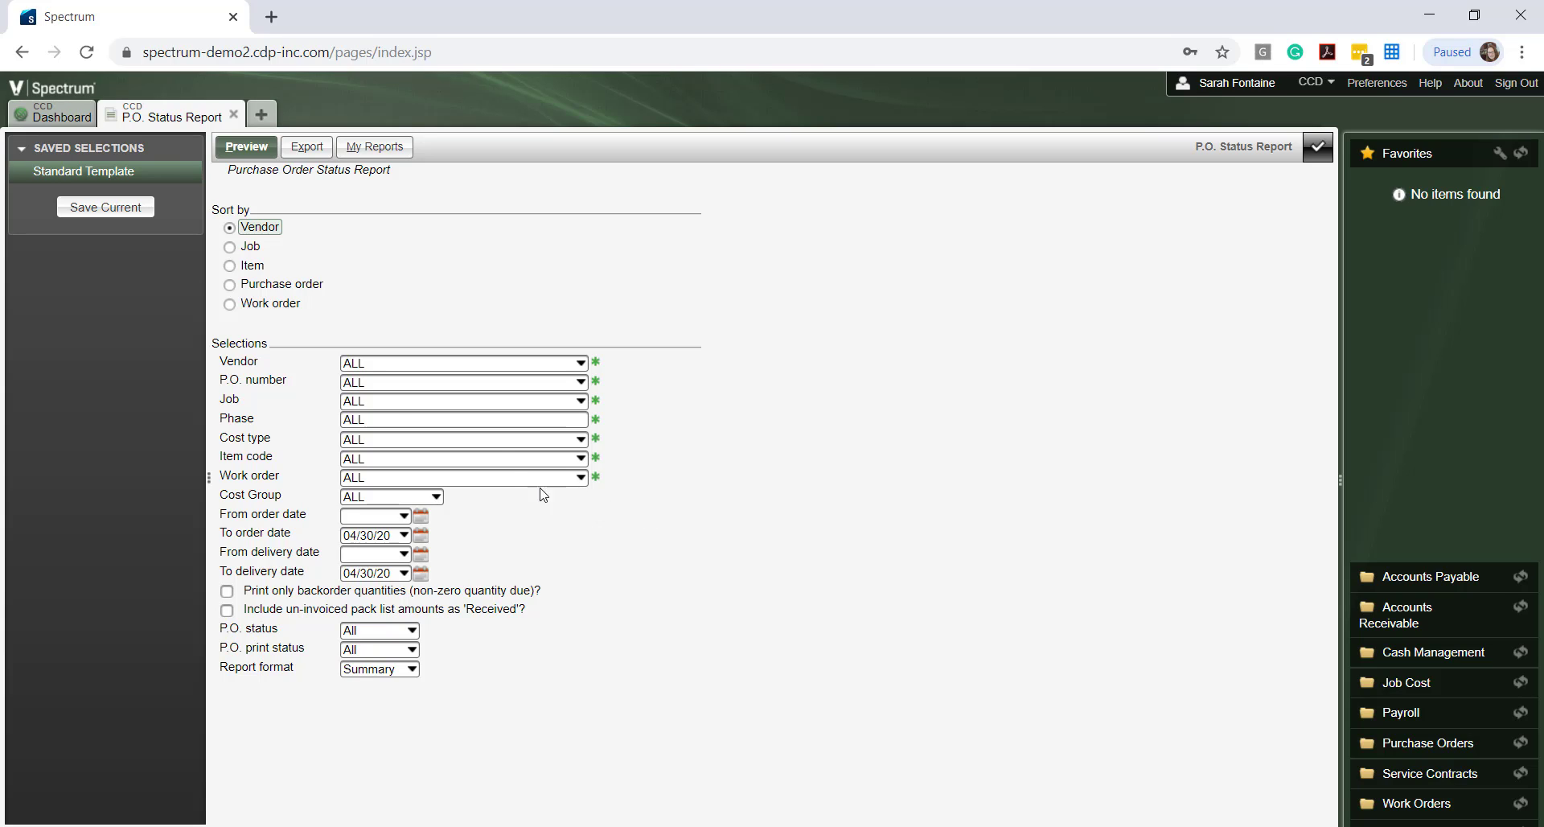
pyautogui.click(382, 406)
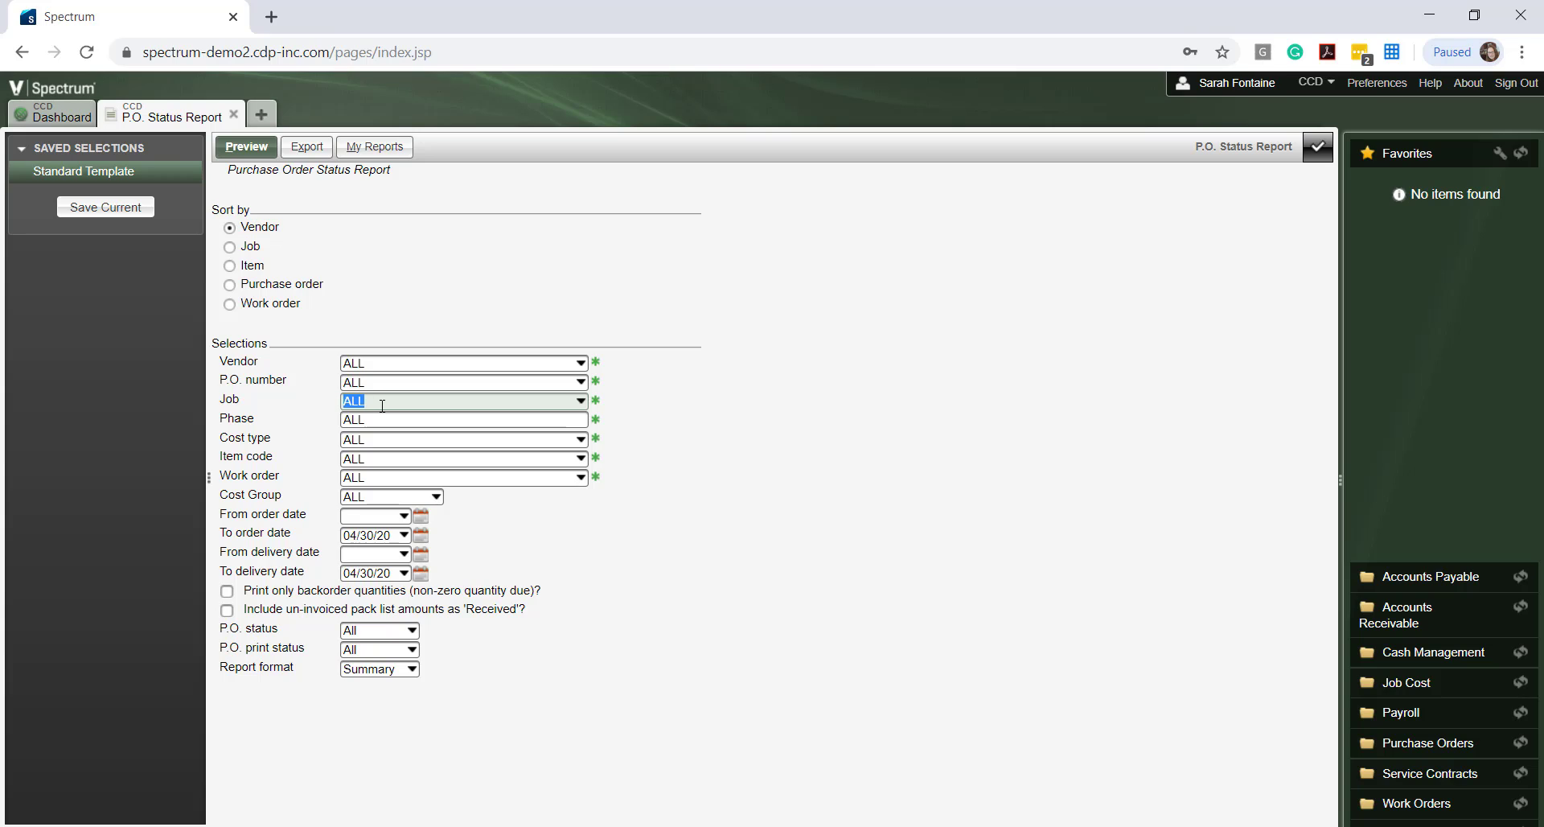
pyautogui.write('ES1910')
pyautogui.press('Tab')
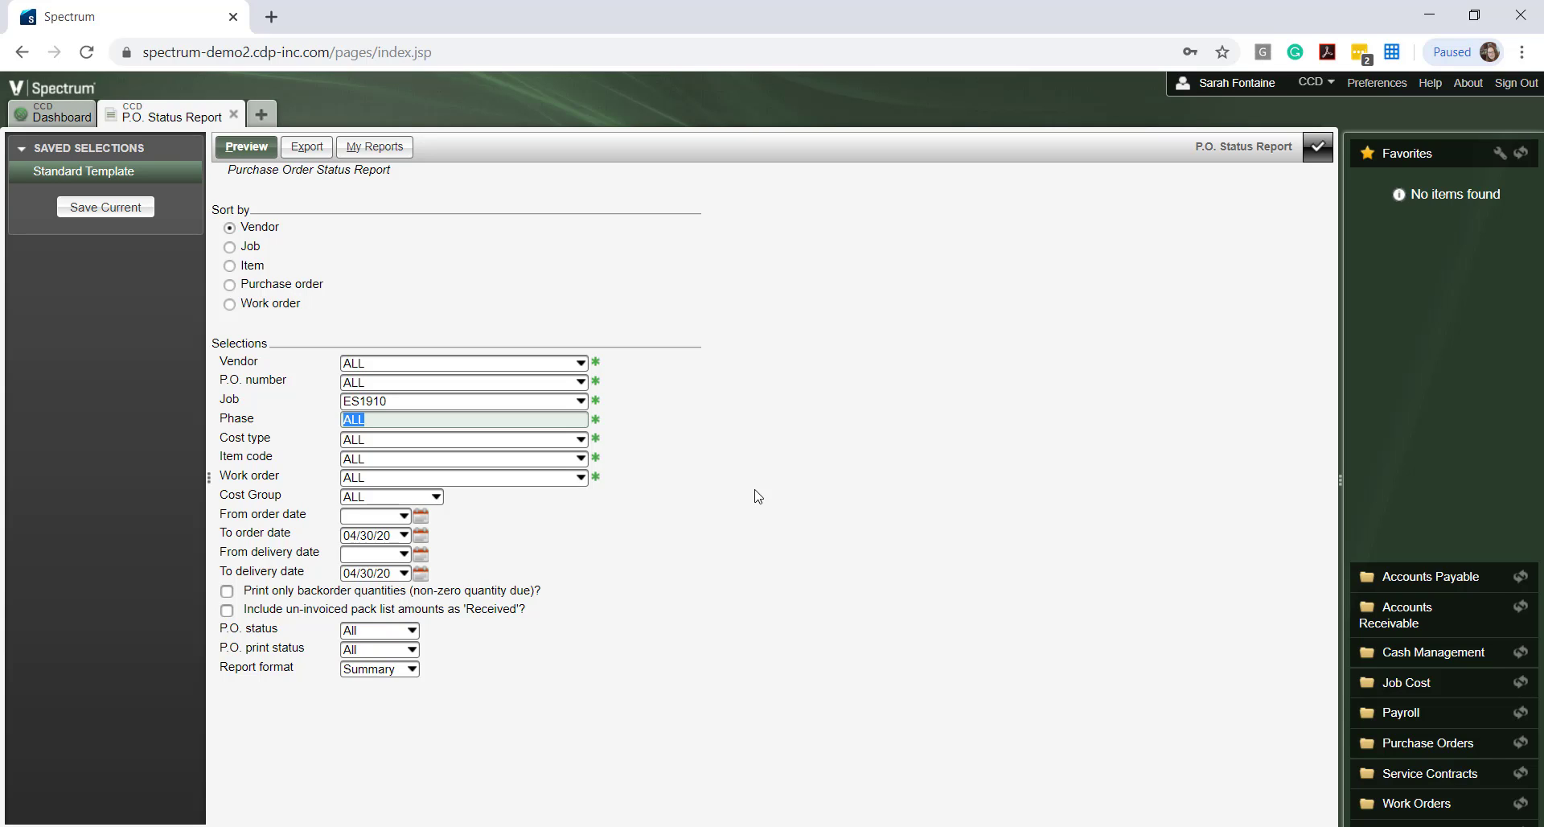
pyautogui.click(250, 155)
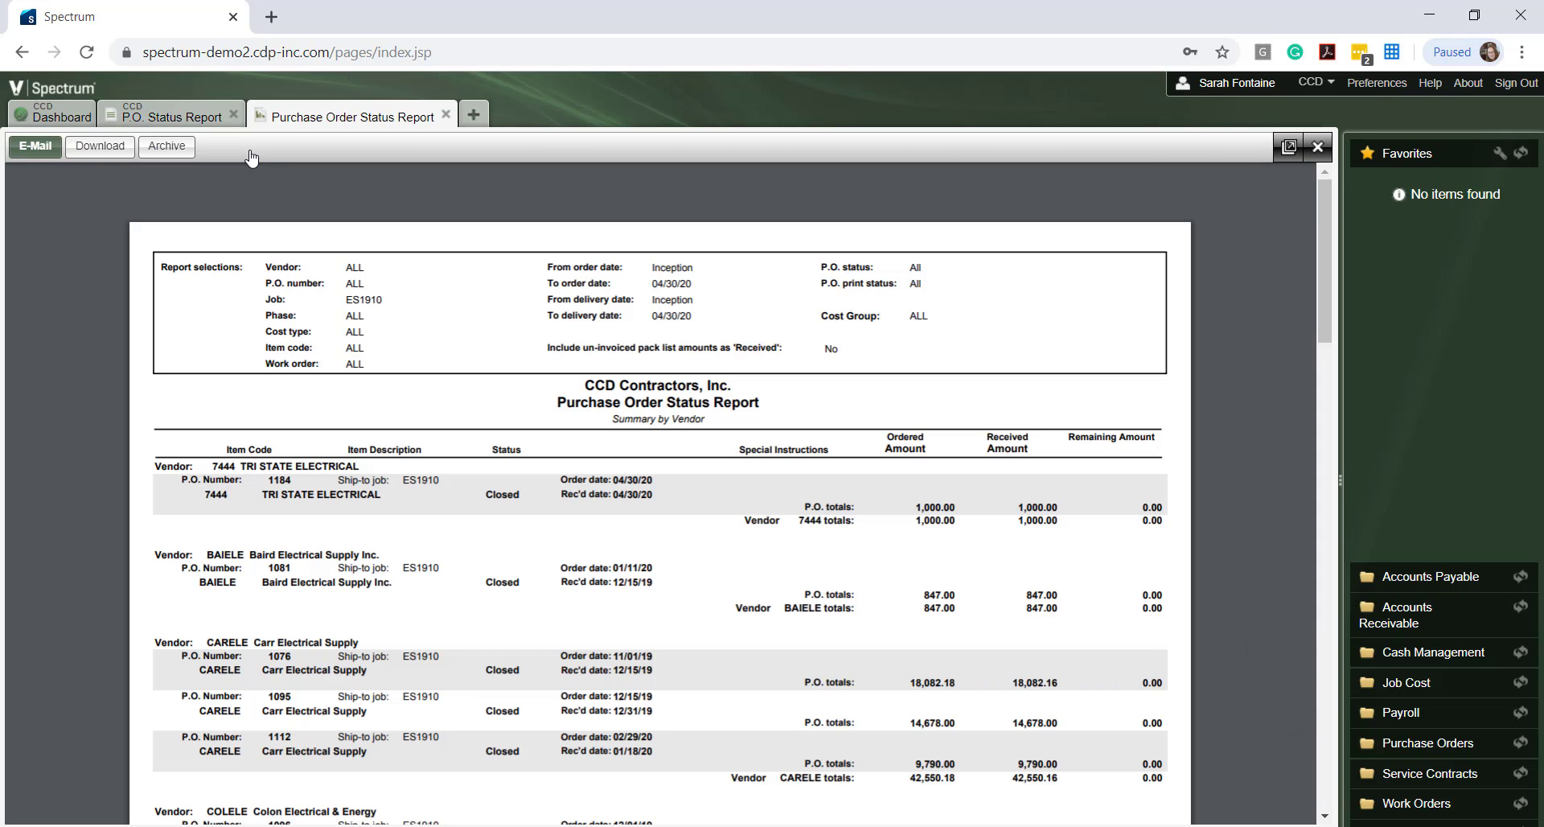
# Step: Review the vendor amounts in the previewed Purchase Order Status Report, and close the preview and the report setup
pyautogui.scroll(-9, 927, 548)
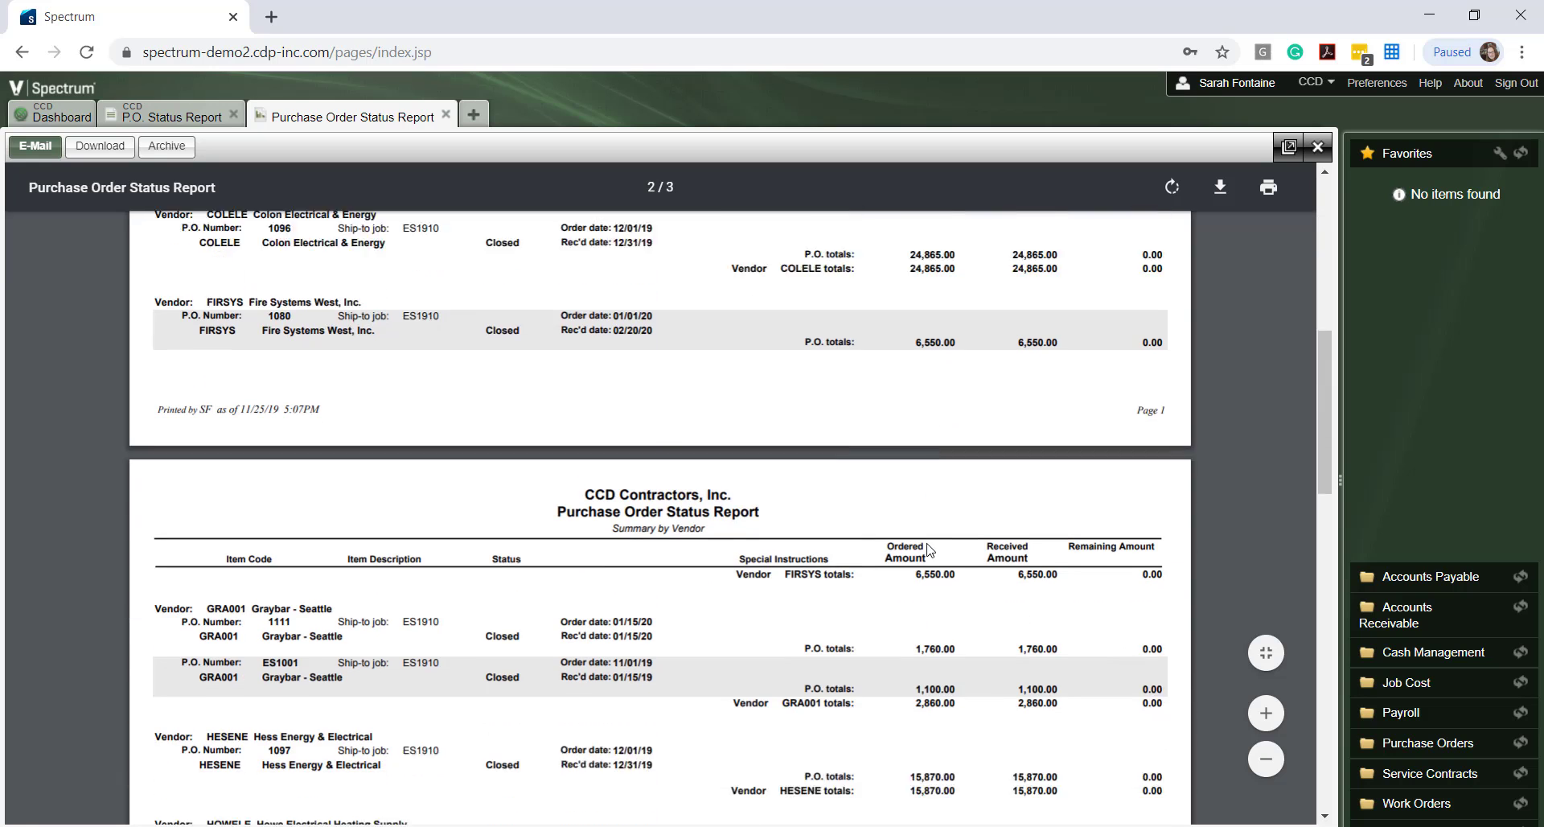
pyautogui.scroll(9, 927, 549)
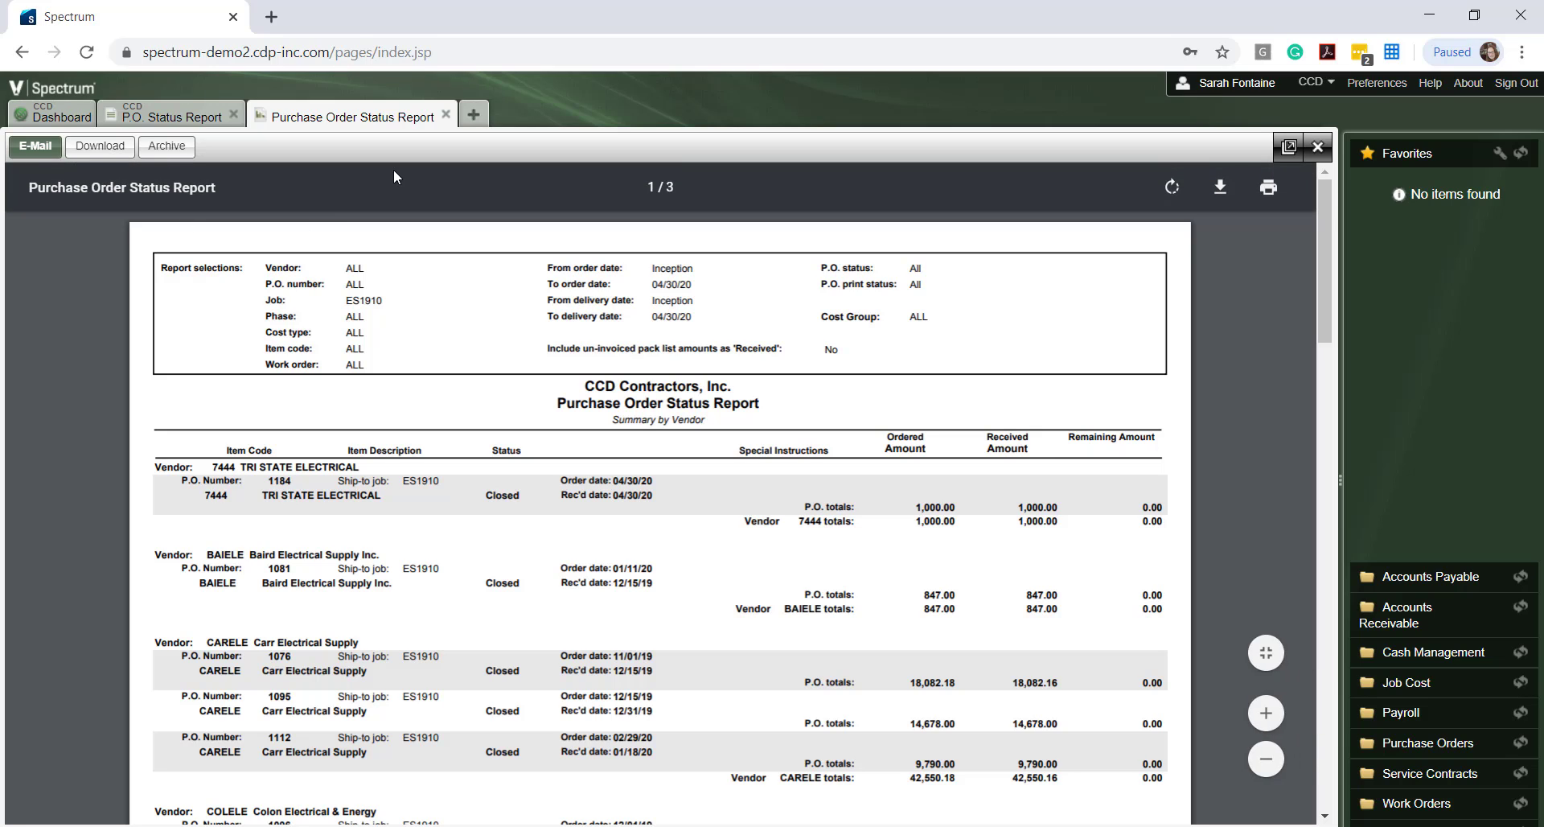
pyautogui.click(447, 114)
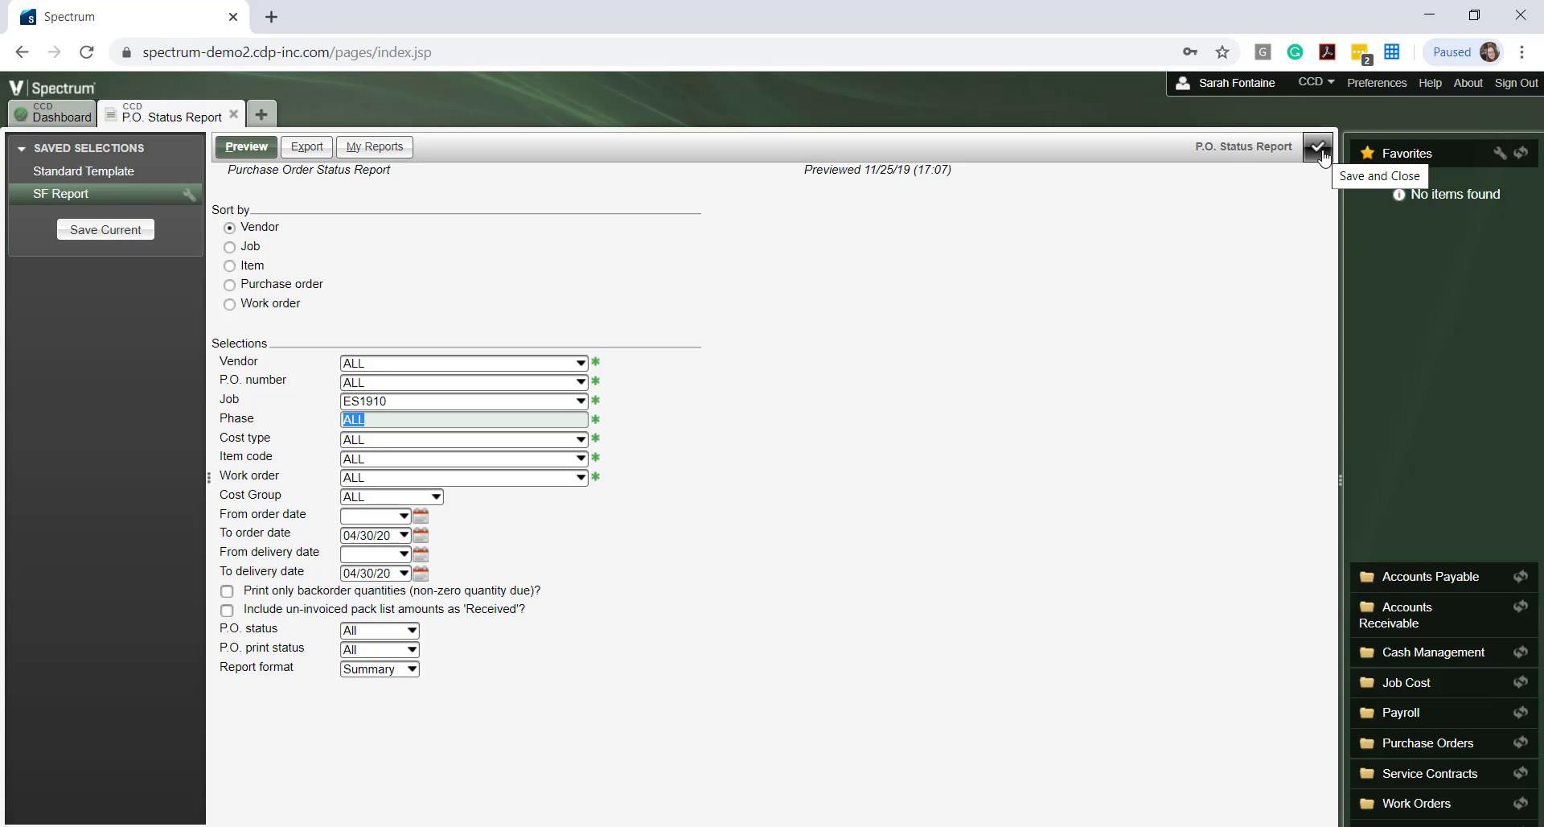
pyautogui.click(1320, 149)
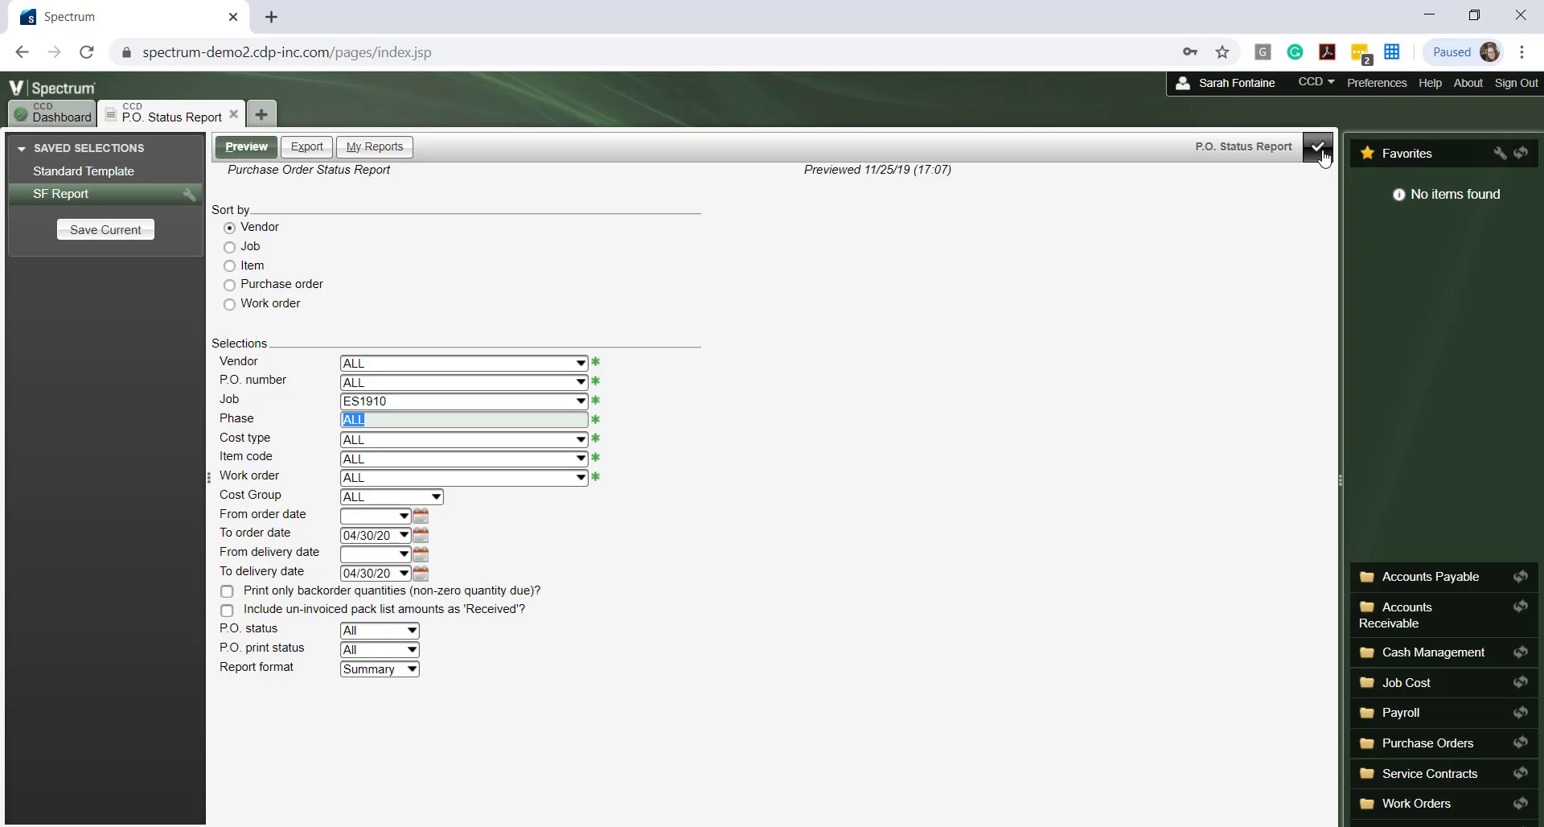